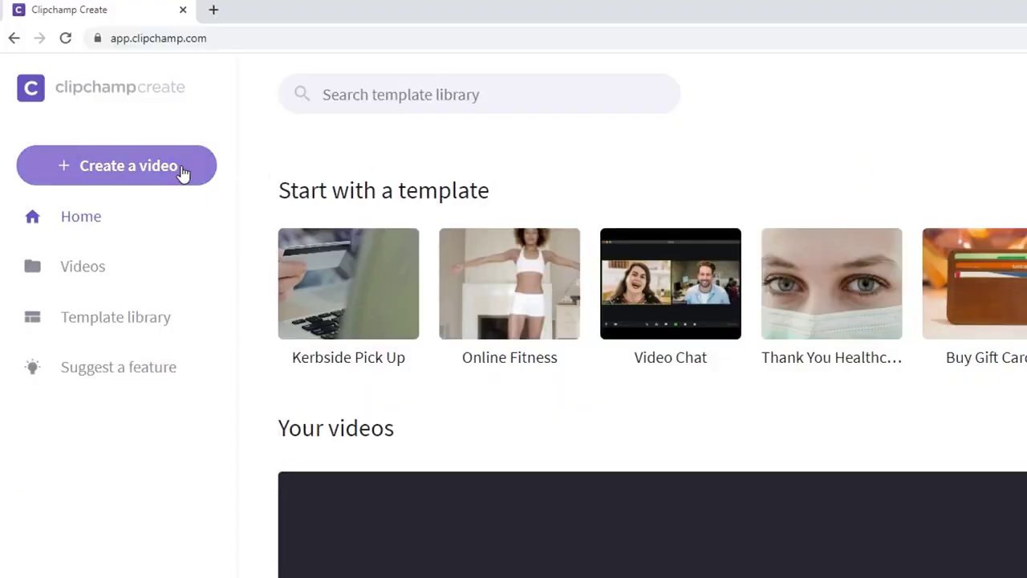
- Create a new video project in the Widescreen 16:9 format
{"action": "left_click", "coordinate": [167, 158]}
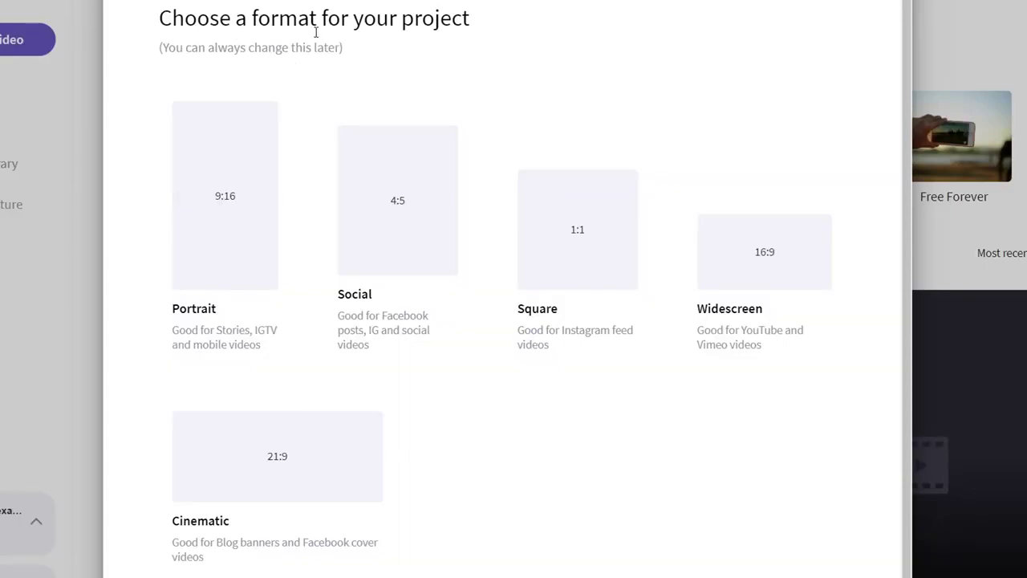
{"action": "scroll", "coordinate": [526, 84], "scroll_direction": "down", "scroll_amount": 1}
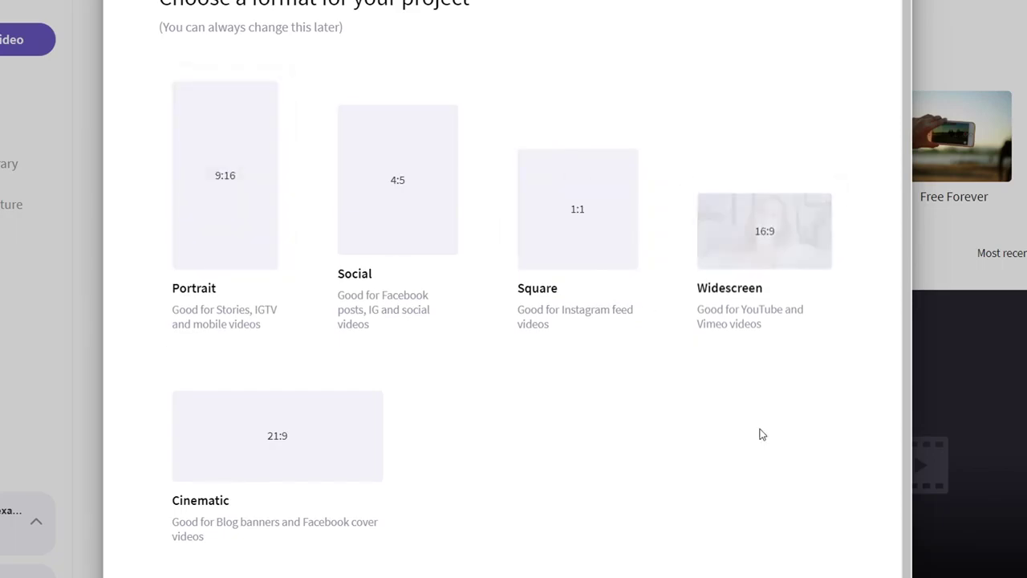
{"action": "left_click", "coordinate": [753, 242]}
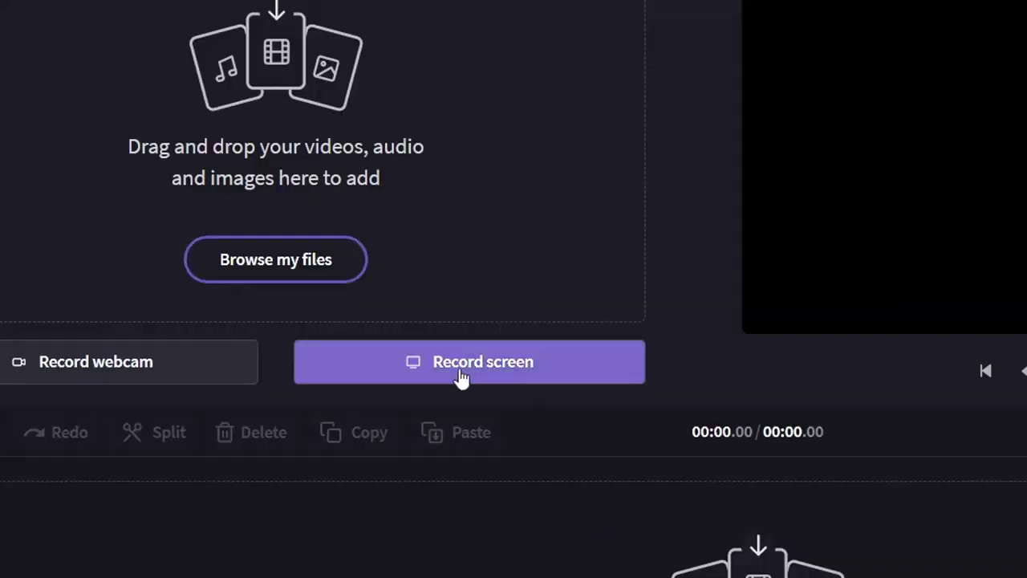
- Start a screen recording of Scherm 1, the whole first screen, with audio sharing on
{"action": "left_click", "coordinate": [462, 377]}
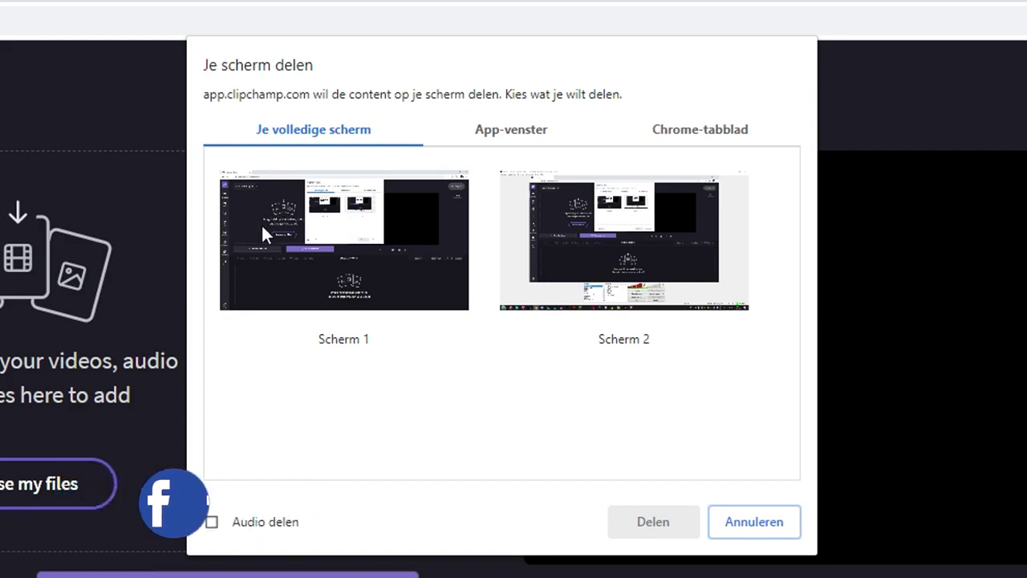
{"action": "left_click", "coordinate": [384, 236]}
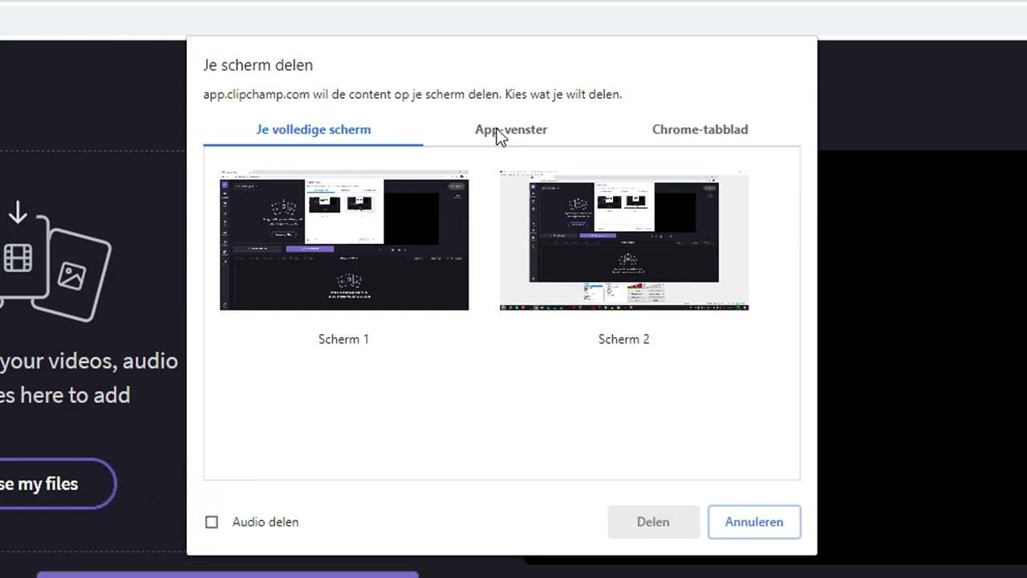
{"action": "left_click", "coordinate": [684, 137]}
{"action": "left_click", "coordinate": [309, 131]}
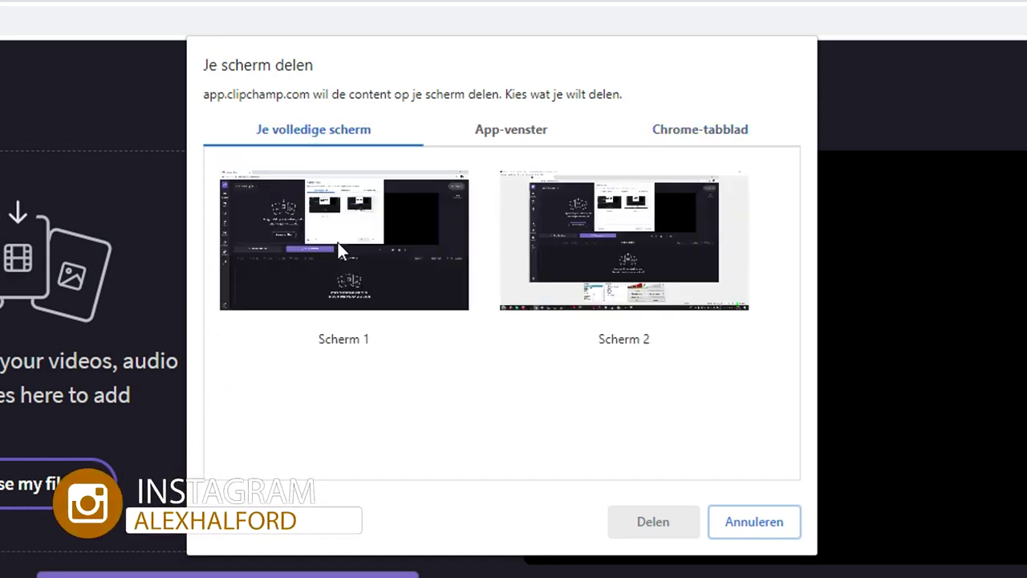
{"action": "left_click", "coordinate": [360, 243]}
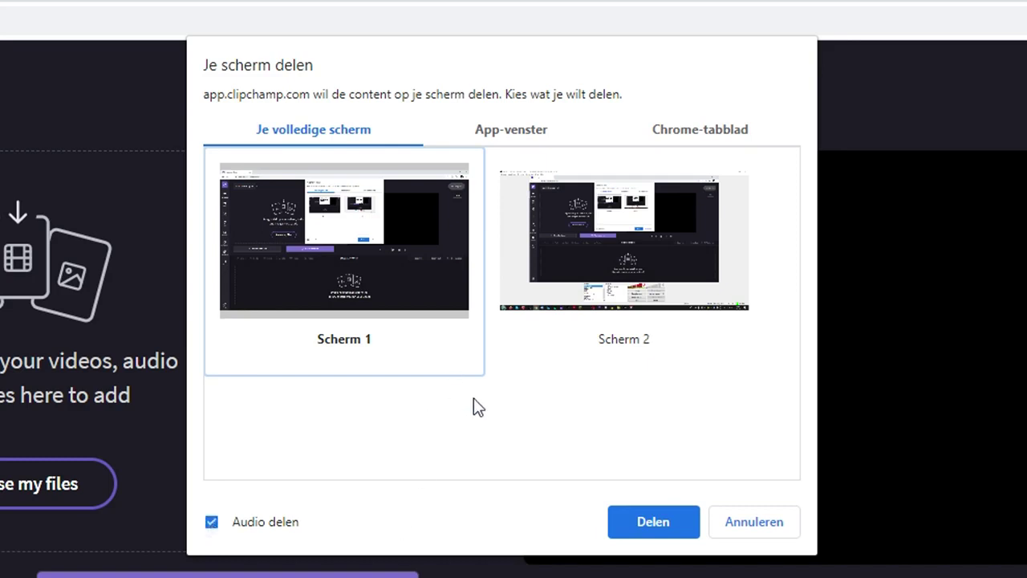
{"action": "left_click", "coordinate": [646, 522]}
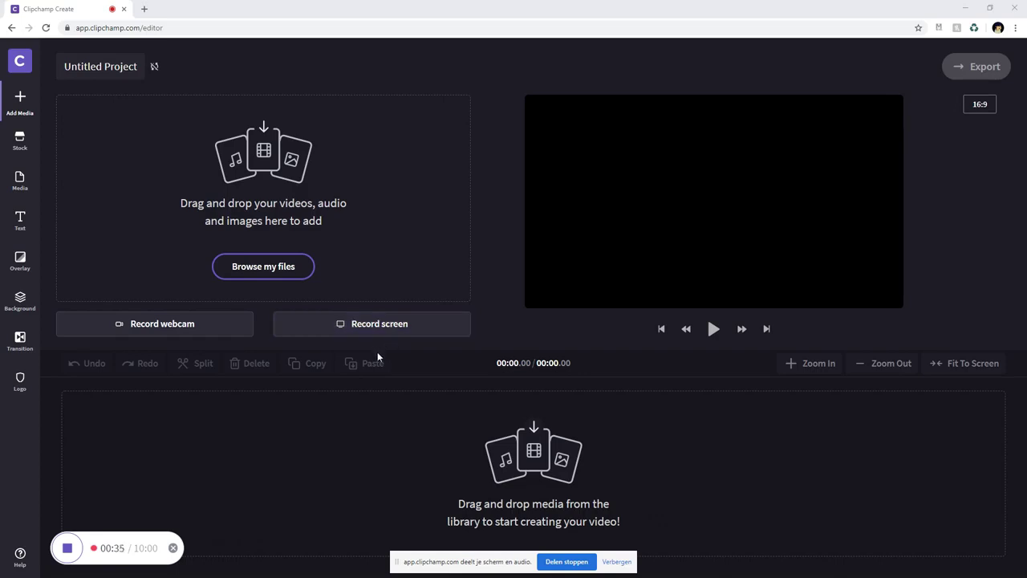
- Stop the screen recording after about 37 seconds
{"action": "left_click", "coordinate": [67, 548]}
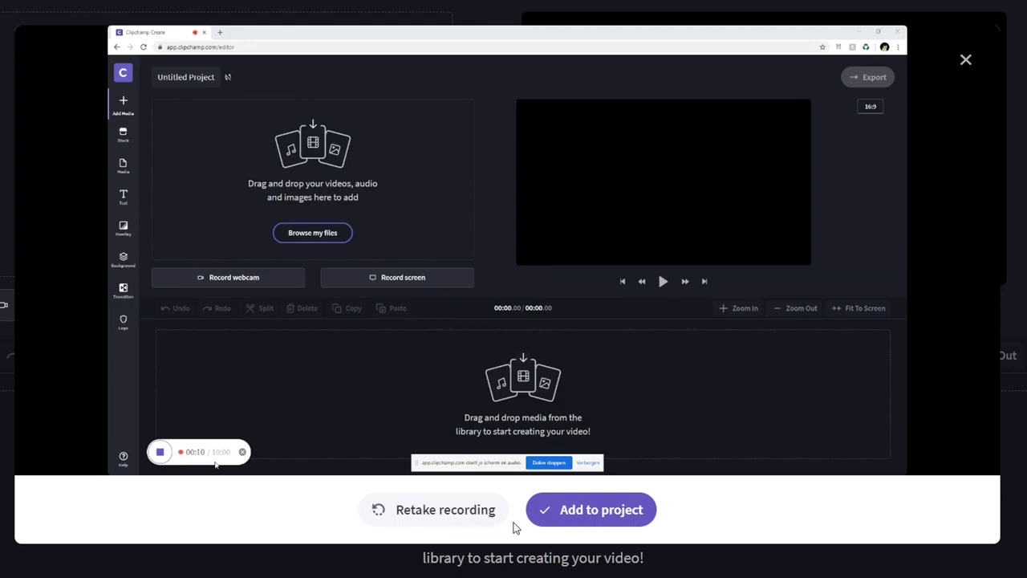
- Add the 0:37 recording to the project and place it on the timeline
{"action": "left_click", "coordinate": [591, 523]}
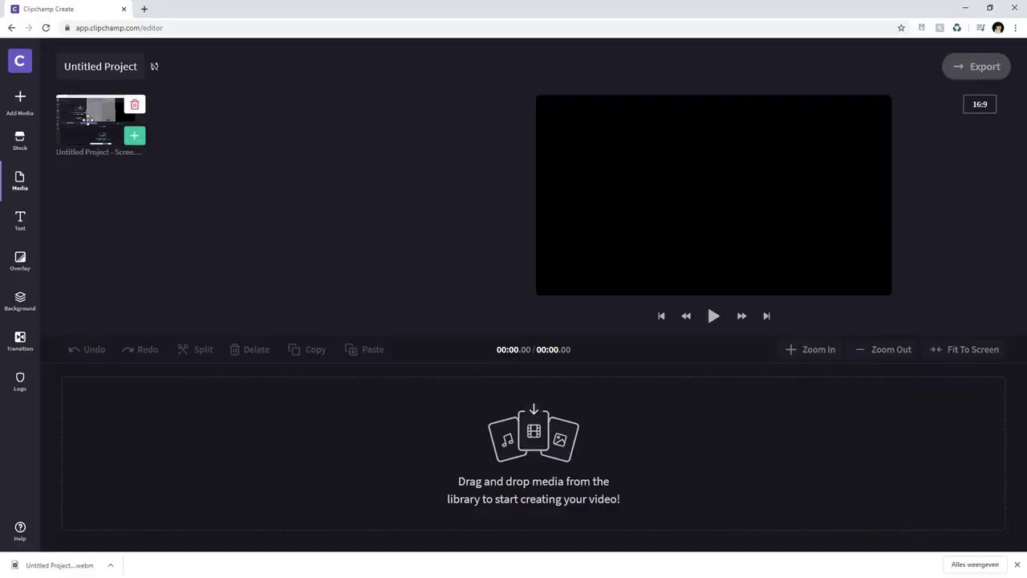
{"action": "left_click_drag", "start_coordinate": [154, 224], "coordinate": [235, 577]}
{"action": "left_click_drag", "start_coordinate": [130, 417], "coordinate": [123, 426]}
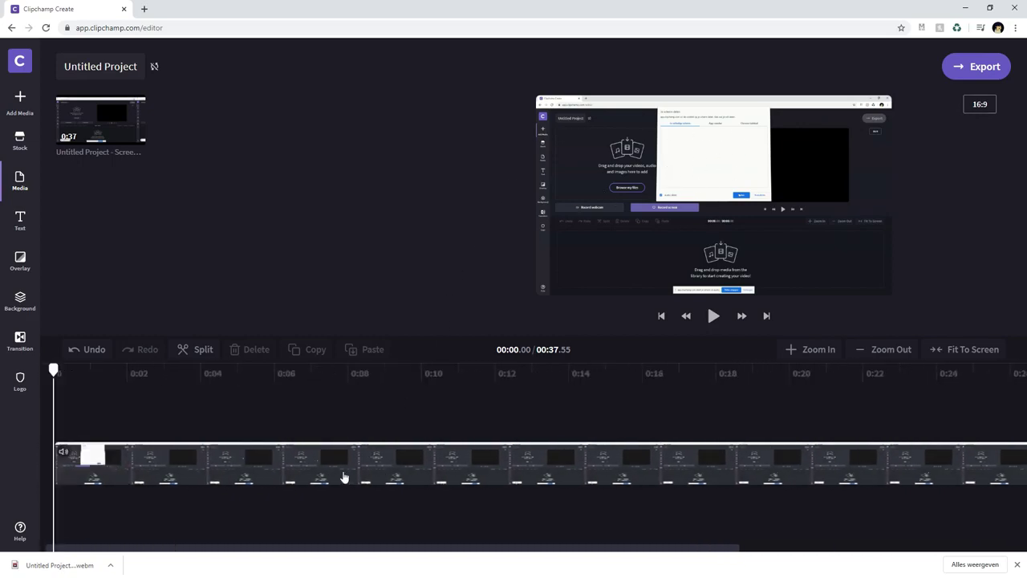
- Split the clip at 00:11.15 and delete the opening part
{"action": "scroll", "coordinate": [343, 477], "scroll_direction": "right", "scroll_amount": 2}
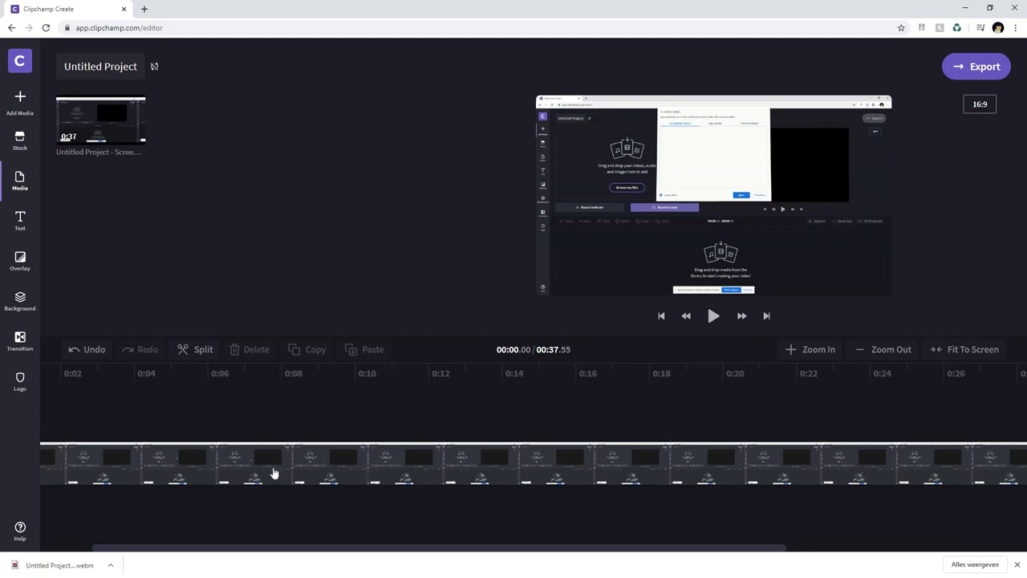
{"action": "scroll", "coordinate": [265, 473], "scroll_direction": "left", "scroll_amount": 2}
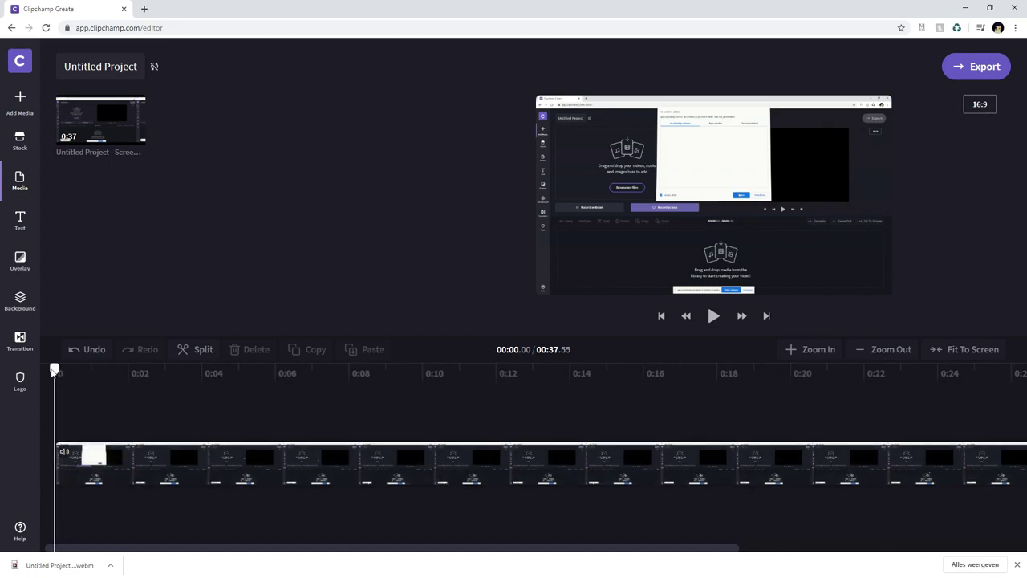
{"action": "left_click_drag", "start_coordinate": [53, 371], "coordinate": [465, 374]}
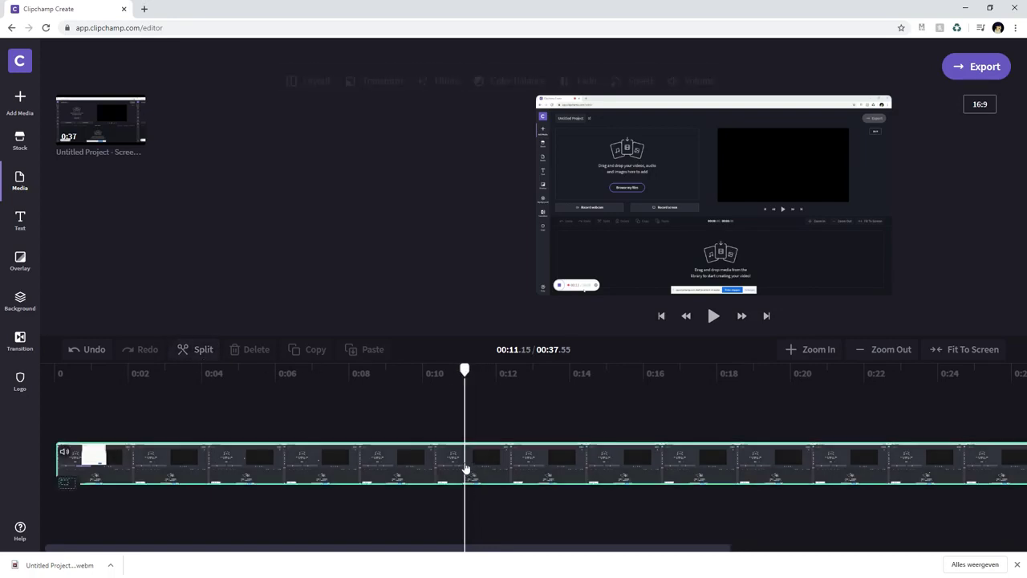
{"action": "left_click", "coordinate": [200, 353]}
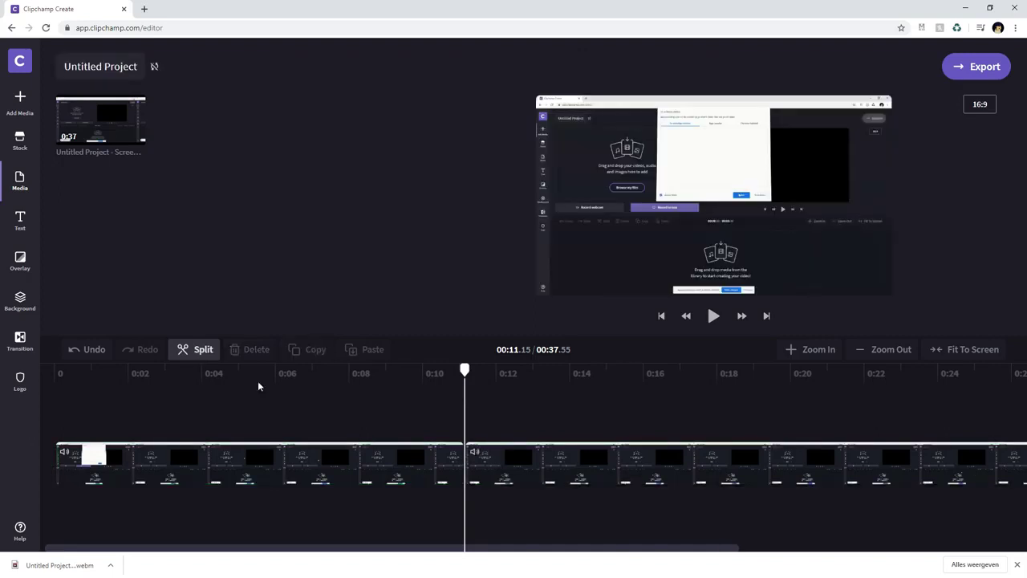
{"action": "left_click_drag", "start_coordinate": [527, 474], "coordinate": [545, 469]}
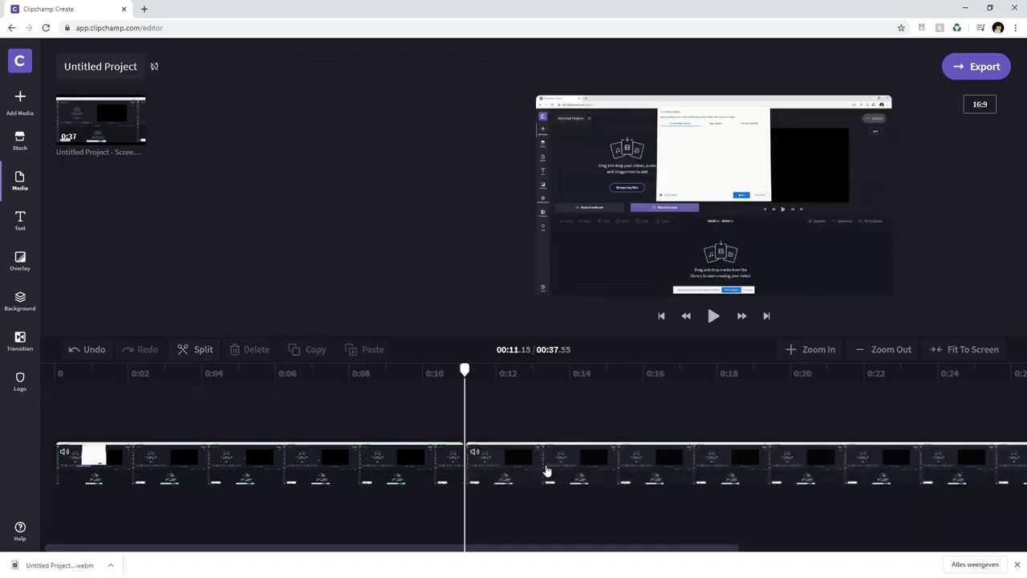
{"action": "left_click", "coordinate": [412, 468]}
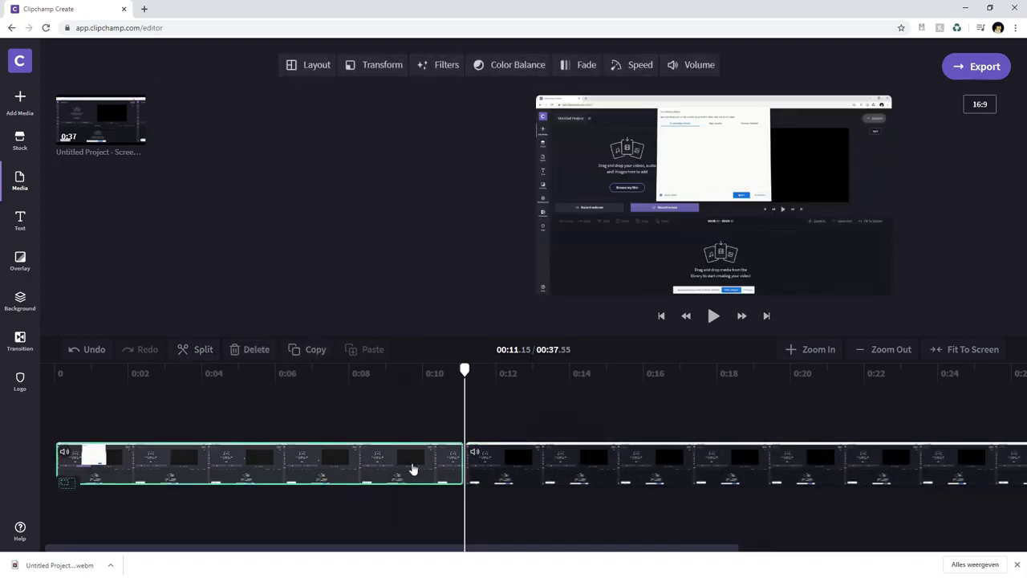
{"action": "key", "text": "Delete"}
- Return the playhead to the start of the 00:26.40 timeline
{"action": "left_click", "coordinate": [686, 315]}
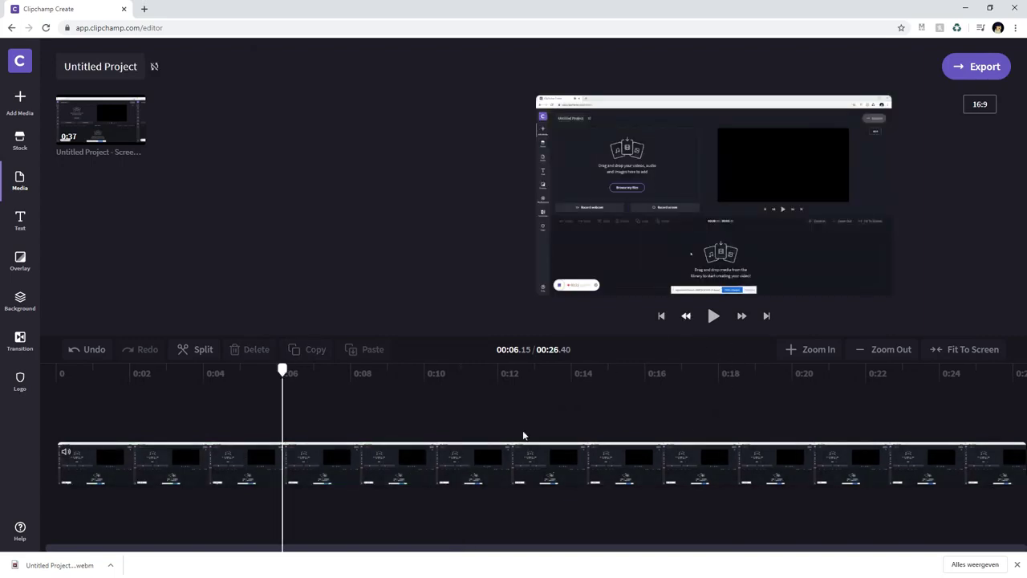
{"action": "left_click_drag", "start_coordinate": [283, 371], "coordinate": [262, 371]}
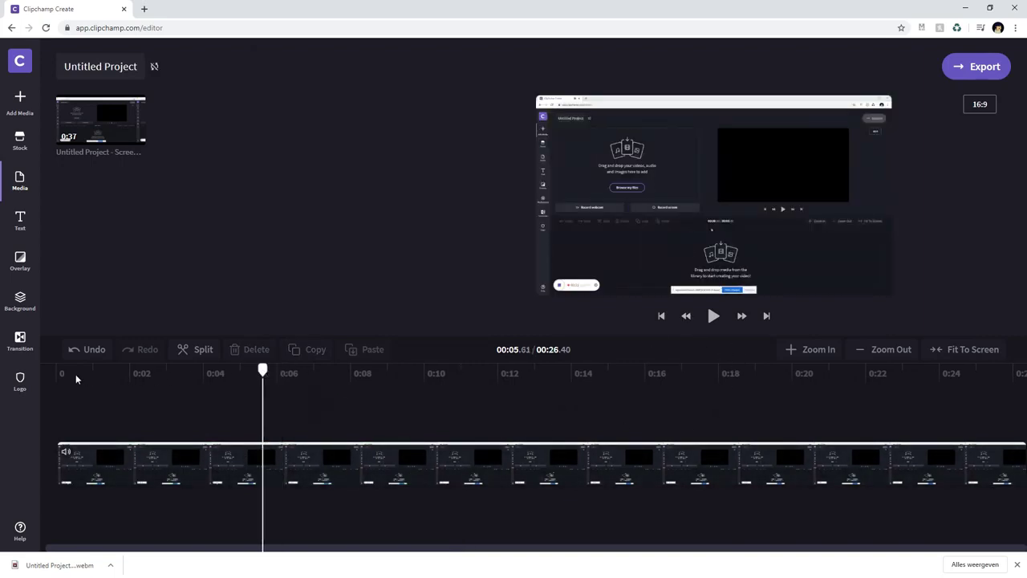
{"action": "left_click", "coordinate": [56, 374]}
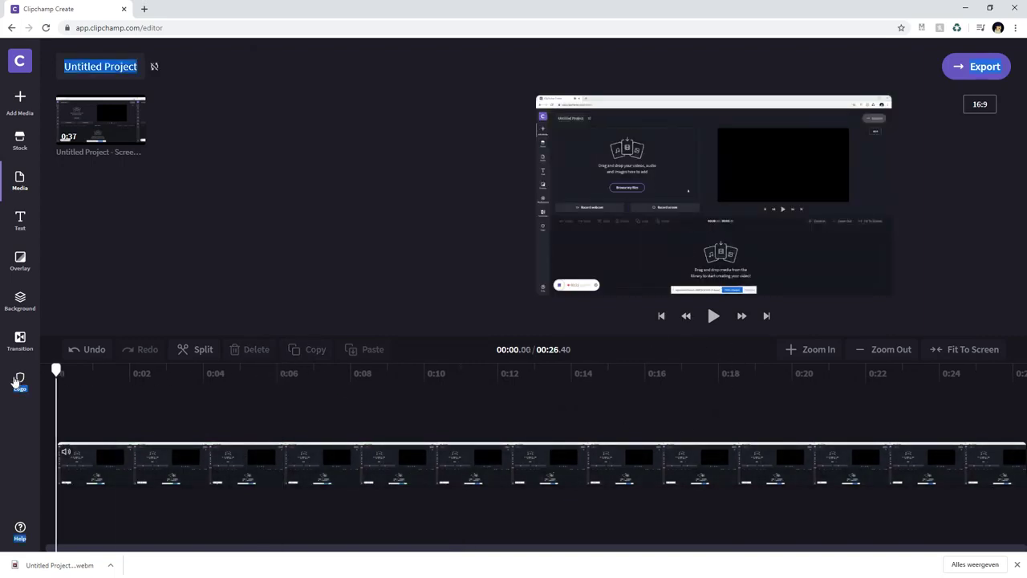
{"action": "left_click", "coordinate": [266, 483]}
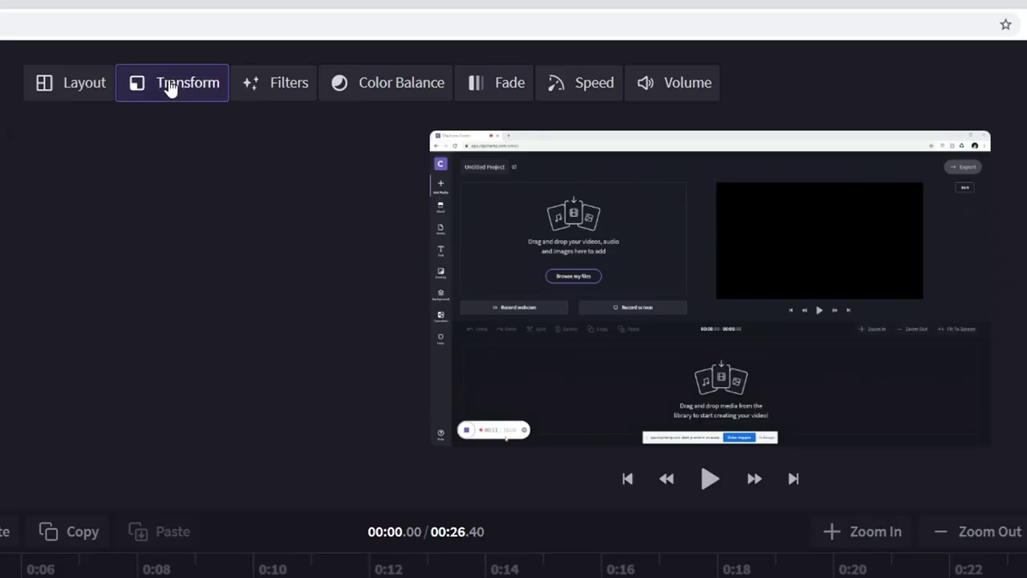
{"action": "left_click", "coordinate": [371, 70]}
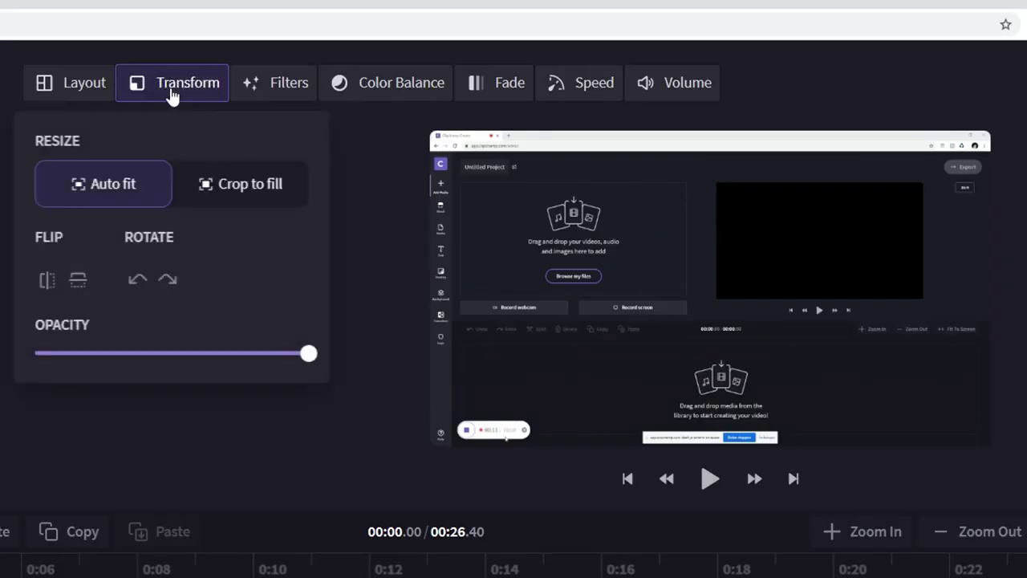
{"action": "left_click", "coordinate": [227, 191]}
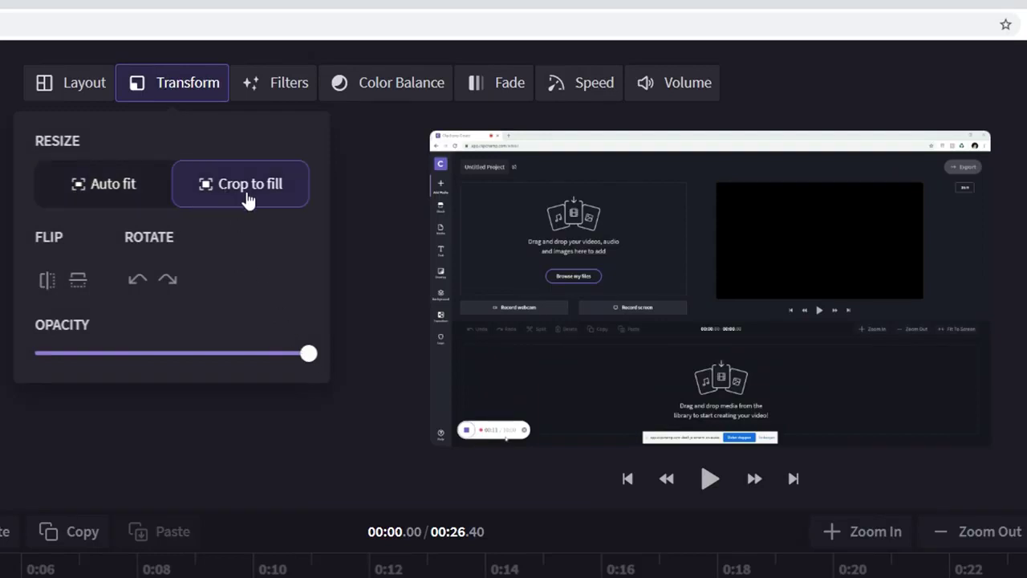
{"action": "left_click", "coordinate": [142, 188]}
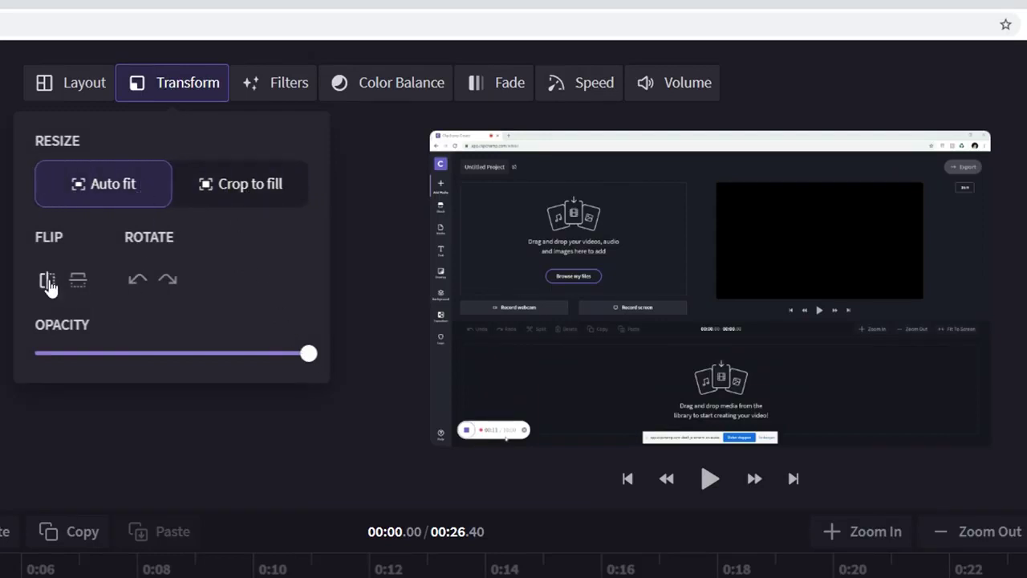
{"action": "left_click", "coordinate": [47, 281]}
{"action": "left_click", "coordinate": [47, 283]}
{"action": "left_click", "coordinate": [138, 289]}
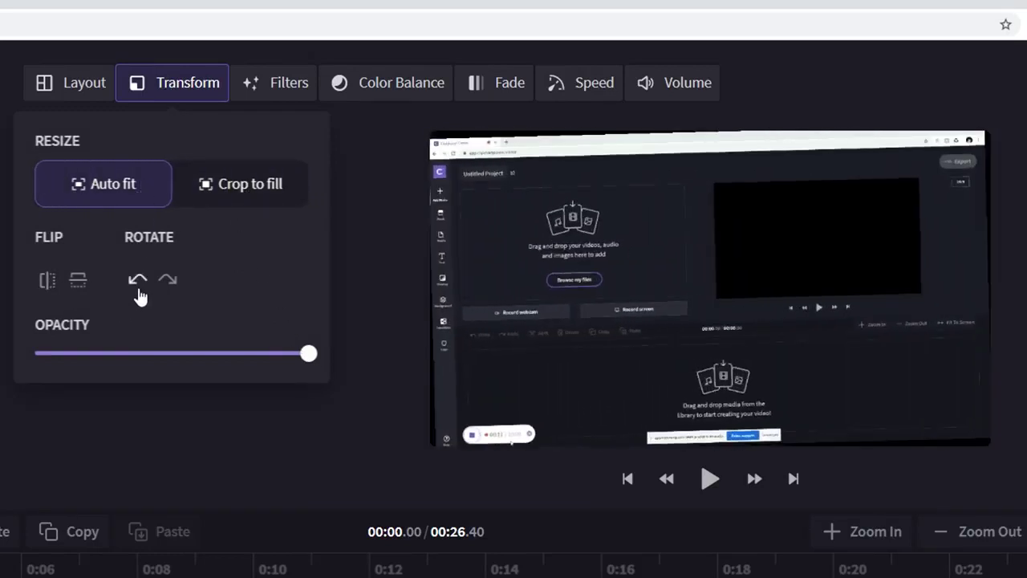
{"action": "left_click", "coordinate": [138, 281]}
{"action": "left_click", "coordinate": [138, 281]}
{"action": "left_click", "coordinate": [138, 281]}
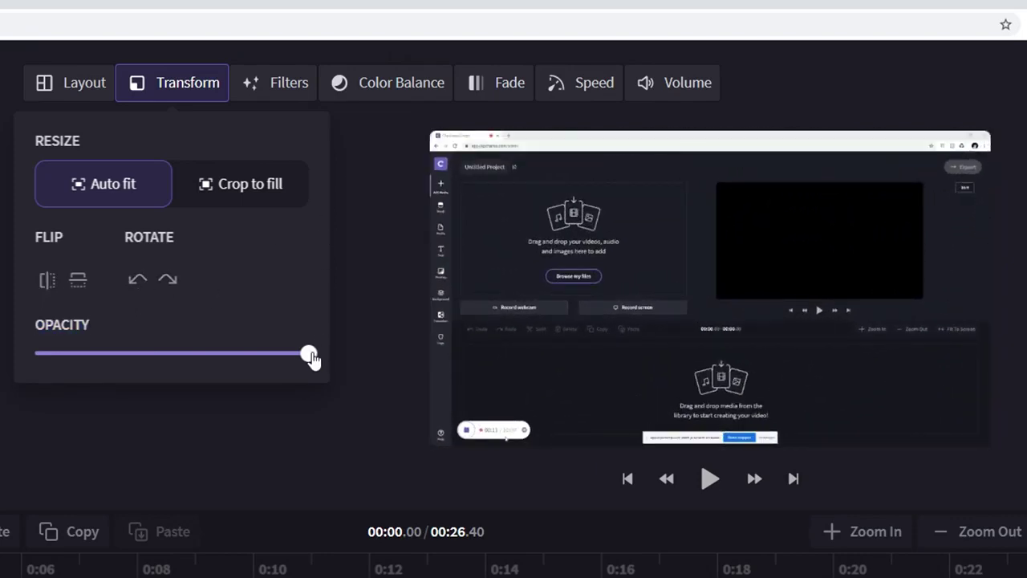
{"action": "left_click_drag", "start_coordinate": [311, 359], "coordinate": [378, 351]}
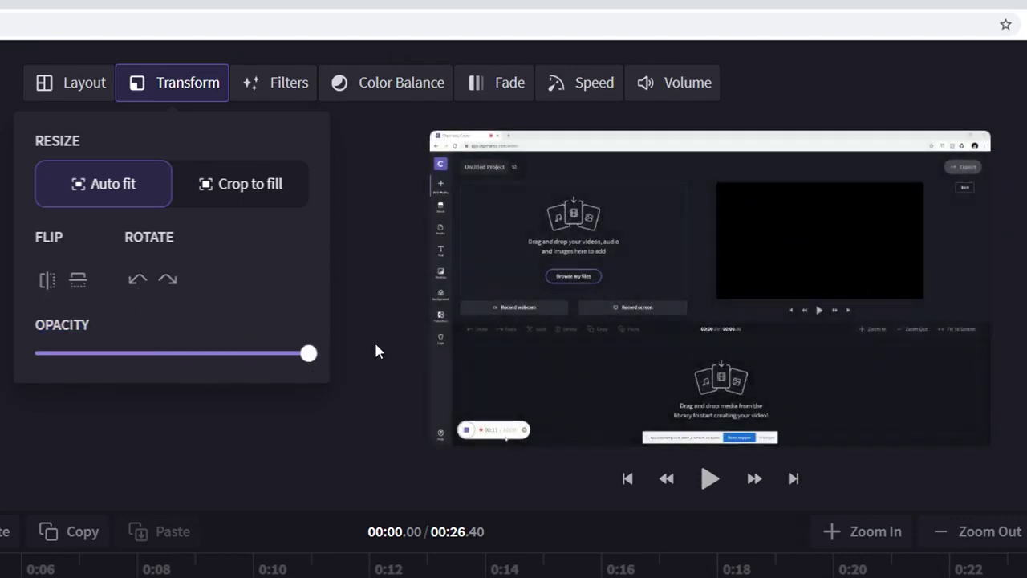
{"action": "left_click", "coordinate": [267, 85]}
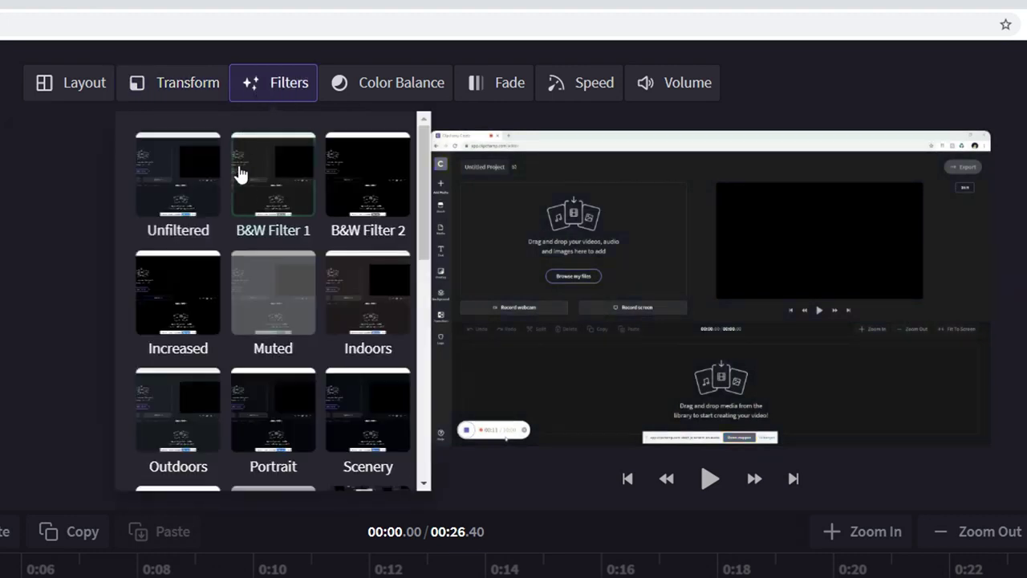
- Preview the B&W Filter 2, Increased, Muted and Indoors filters on the clip
{"action": "left_click", "coordinate": [357, 177]}
{"action": "left_click", "coordinate": [182, 287]}
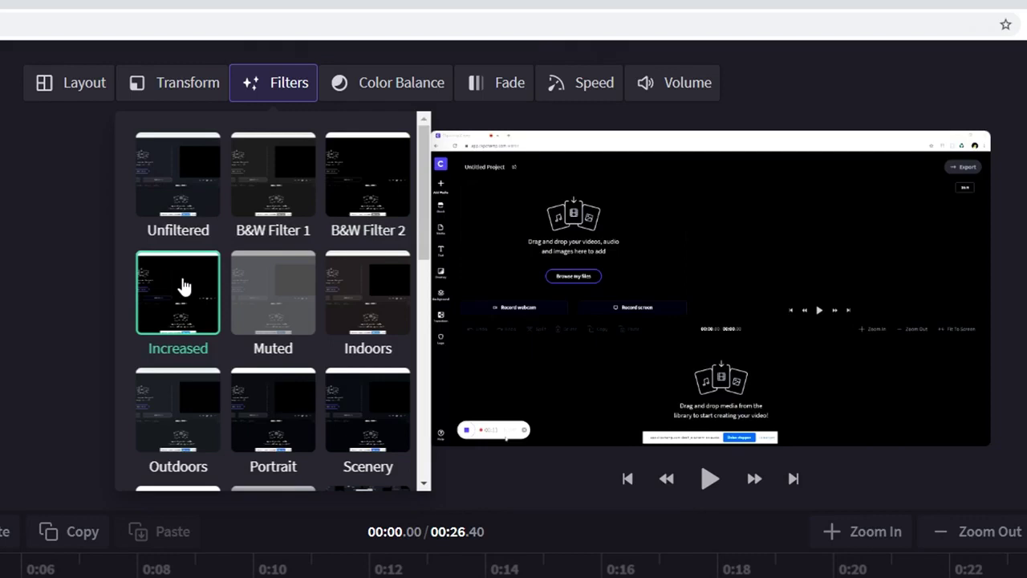
{"action": "left_click", "coordinate": [302, 294]}
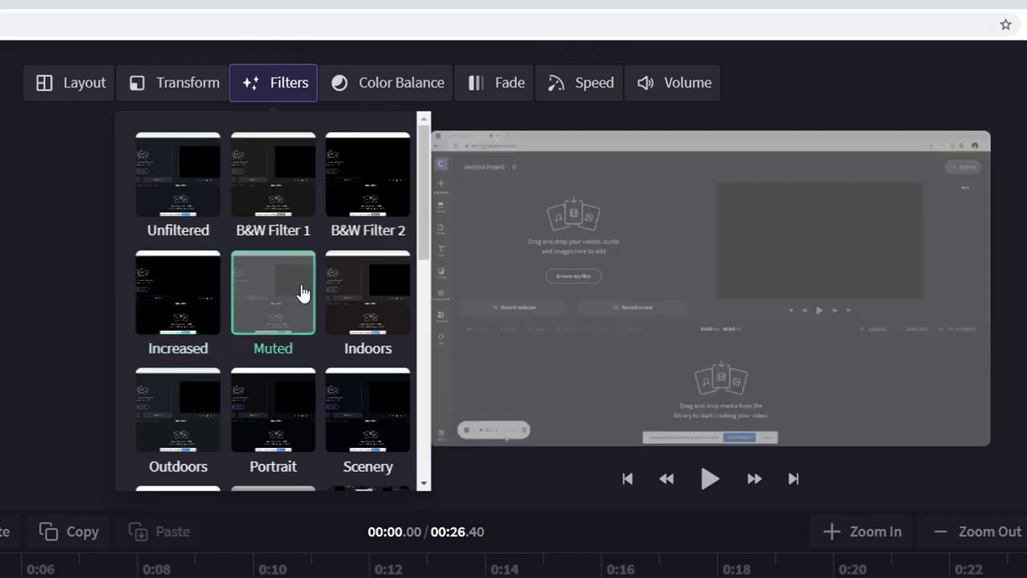
{"action": "left_click", "coordinate": [372, 291]}
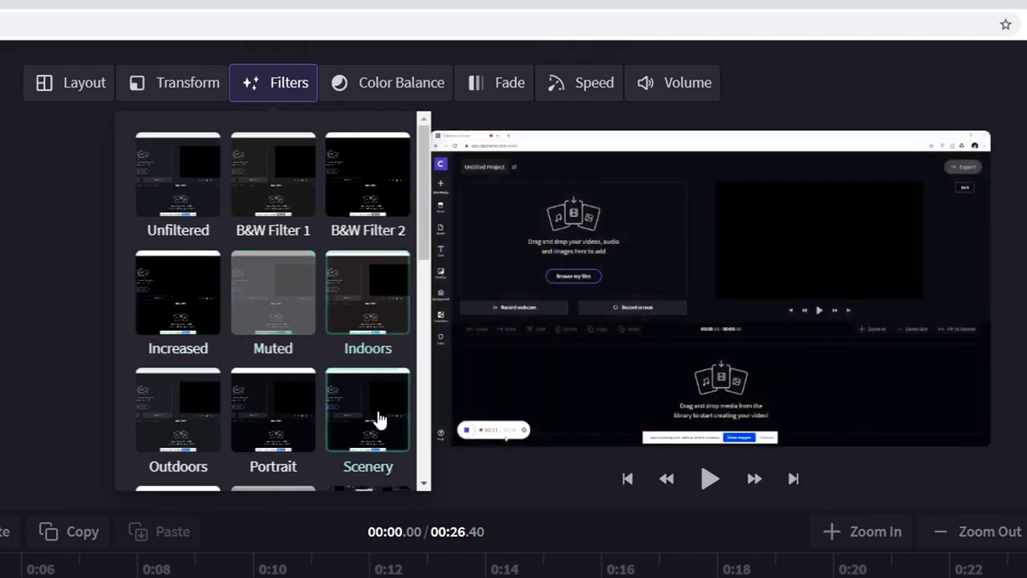
- Try Vaporwave, apply the VHS filter, and brighten the clip's exposure in Color Balance
{"action": "scroll", "coordinate": [290, 337], "scroll_direction": "down", "scroll_amount": 2}
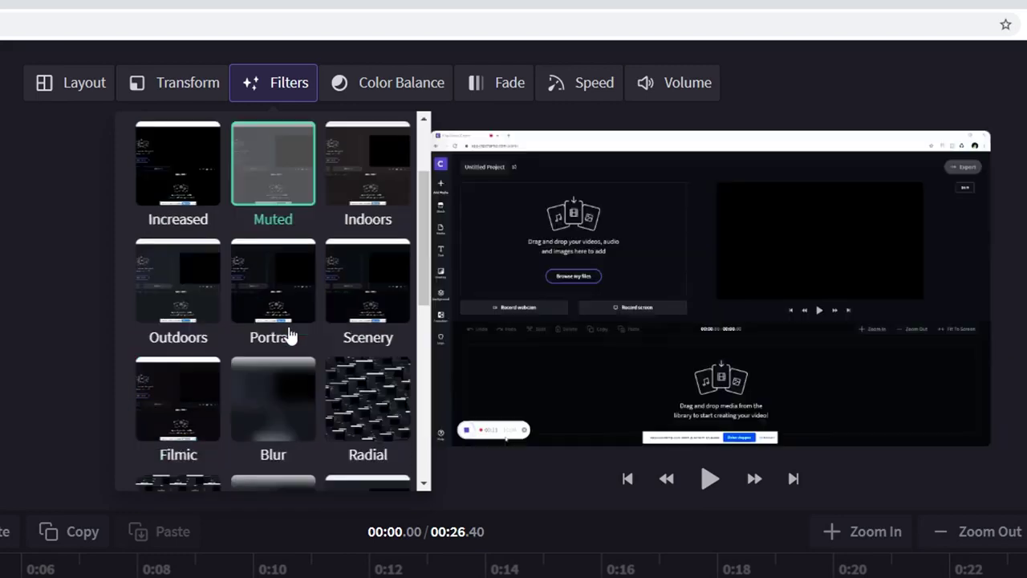
{"action": "scroll", "coordinate": [290, 336], "scroll_direction": "down", "scroll_amount": 5}
{"action": "left_click", "coordinate": [305, 232]}
{"action": "left_click", "coordinate": [179, 223]}
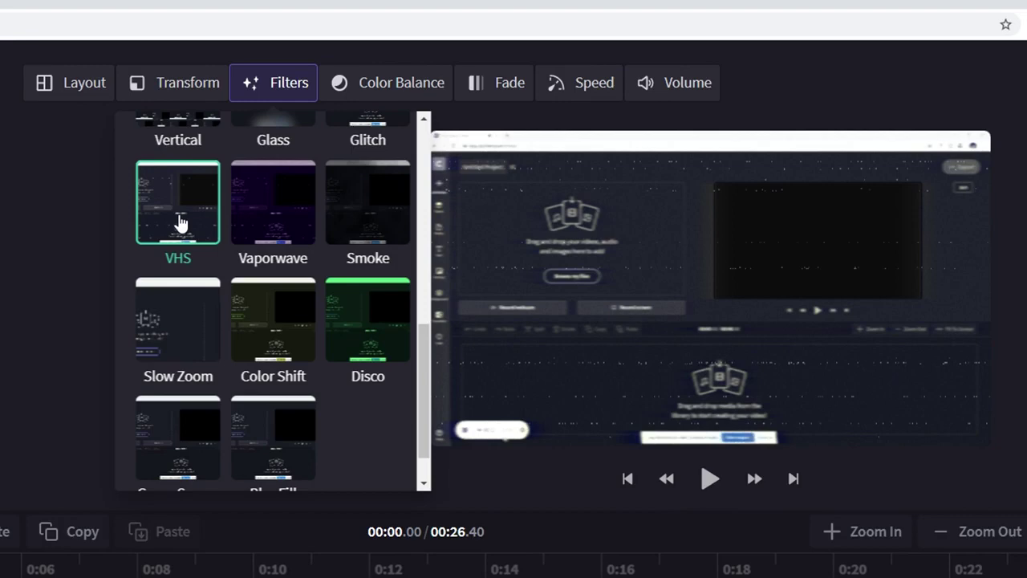
{"action": "left_click", "coordinate": [384, 98]}
{"action": "mouse_move", "coordinate": [389, 170]}
{"action": "left_mouse_down"}
{"action": "mouse_move", "coordinate": [456, 178]}
{"action": "mouse_move", "coordinate": [390, 178]}
{"action": "left_mouse_up"}
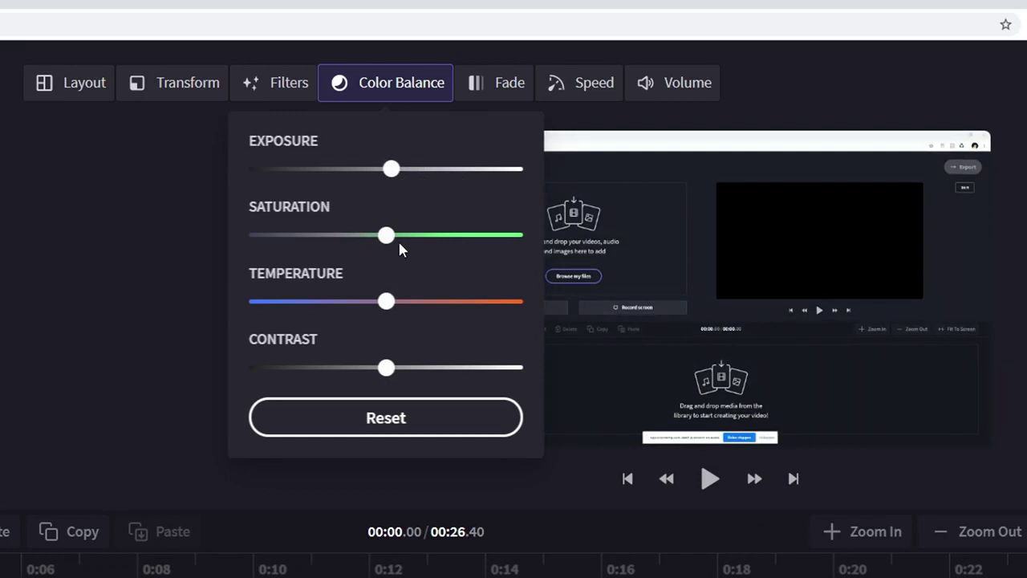
- Adjust the clip's saturation, warm its colour temperature and raise contrast slightly
{"action": "left_click", "coordinate": [438, 243]}
{"action": "left_click_drag", "start_coordinate": [438, 242], "coordinate": [396, 241]}
{"action": "left_click", "coordinate": [397, 303]}
{"action": "mouse_move", "coordinate": [396, 305]}
{"action": "left_mouse_down"}
{"action": "mouse_move", "coordinate": [477, 305]}
{"action": "mouse_move", "coordinate": [328, 317]}
{"action": "mouse_move", "coordinate": [389, 306]}
{"action": "left_mouse_up"}
{"action": "mouse_move", "coordinate": [391, 376]}
{"action": "left_mouse_down"}
{"action": "mouse_move", "coordinate": [465, 369]}
{"action": "mouse_move", "coordinate": [321, 372]}
{"action": "mouse_move", "coordinate": [390, 374]}
{"action": "left_mouse_up"}
{"action": "left_click", "coordinate": [494, 82]}
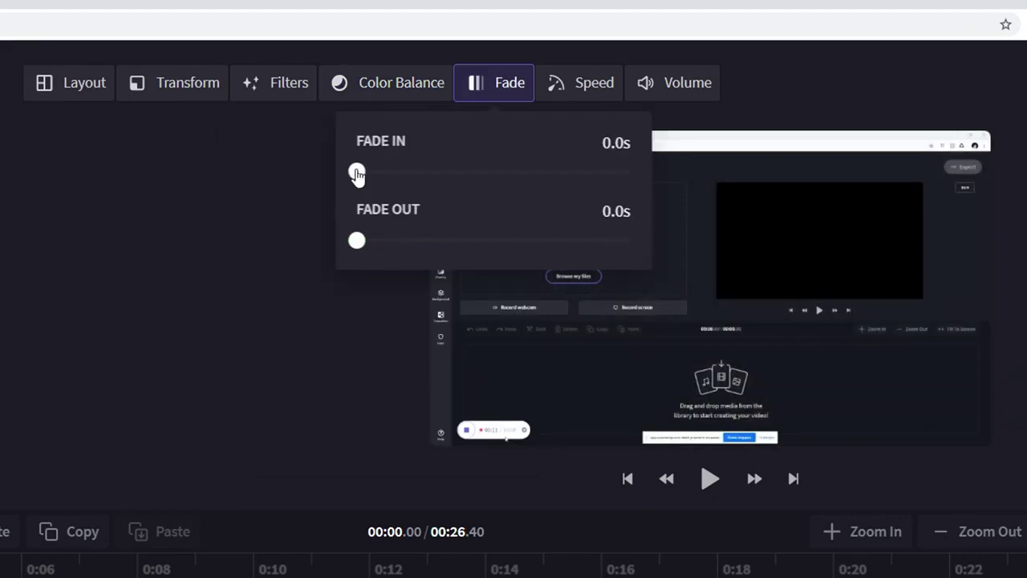
- Set a 1.0-second fade-in and play the video from the start to check it
{"action": "left_click_drag", "start_coordinate": [356, 172], "coordinate": [500, 184]}
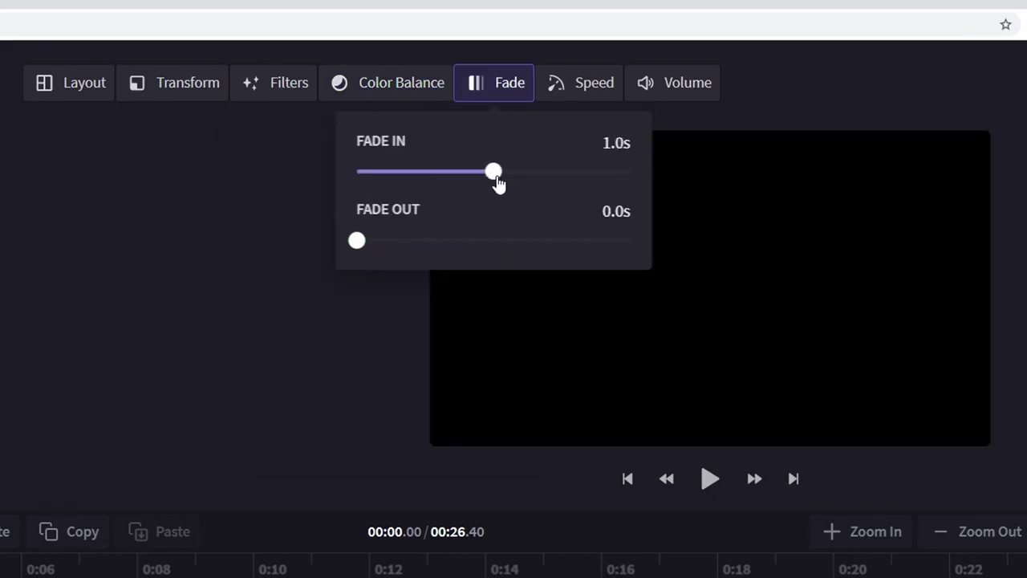
{"action": "left_click", "coordinate": [181, 361]}
{"action": "key", "text": "space"}
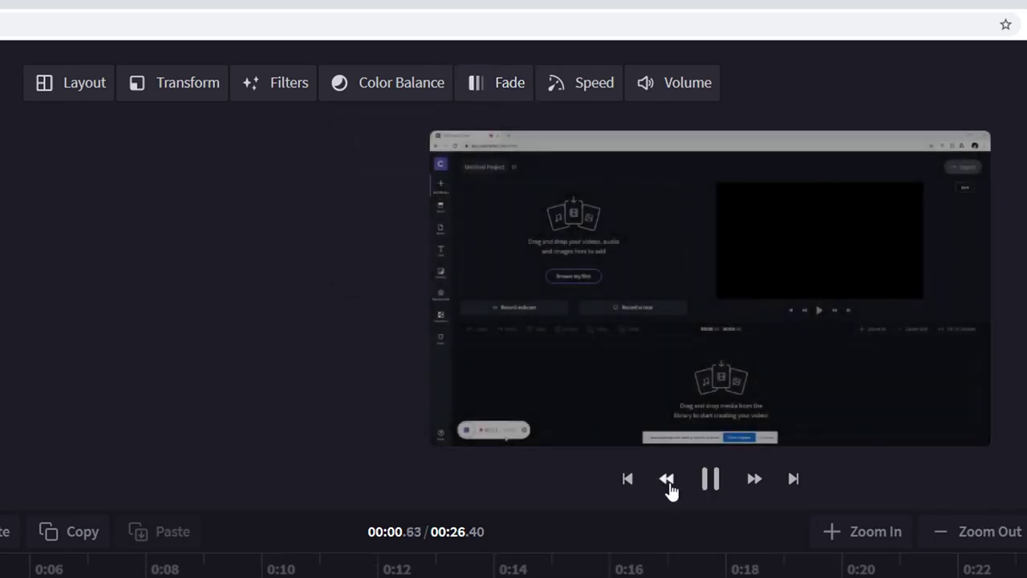
{"action": "key", "text": "space"}
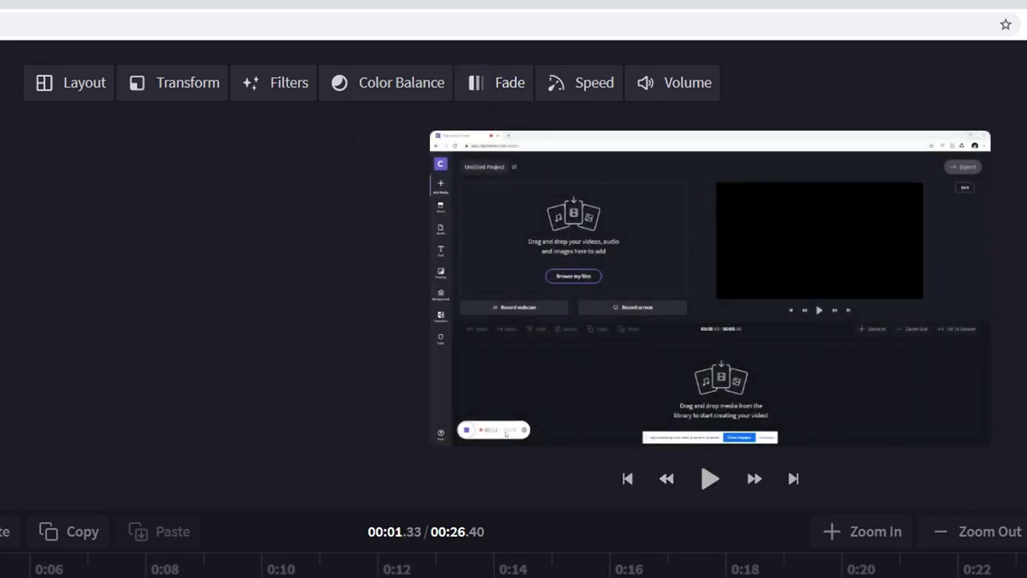
{"action": "left_click", "coordinate": [629, 480]}
{"action": "key", "text": "space"}
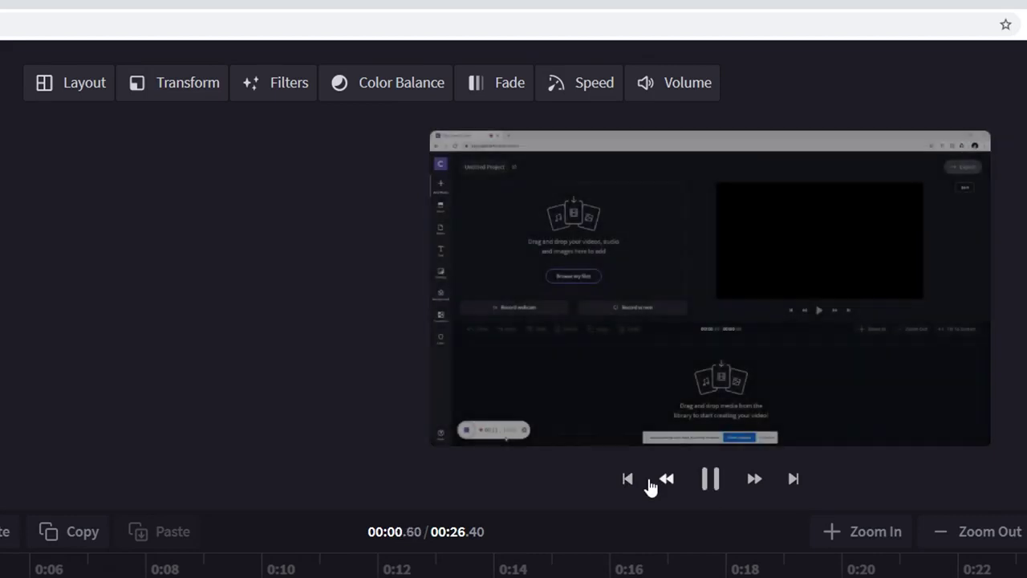
- Add a 1.0-second fade-out to the clip
{"action": "left_click", "coordinate": [507, 87]}
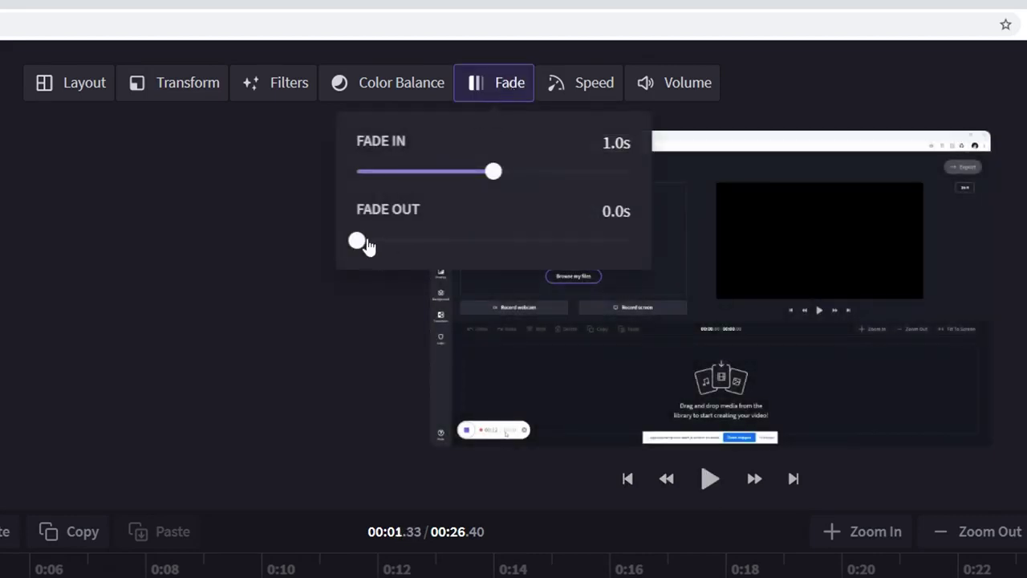
{"action": "left_click_drag", "start_coordinate": [357, 241], "coordinate": [491, 252]}
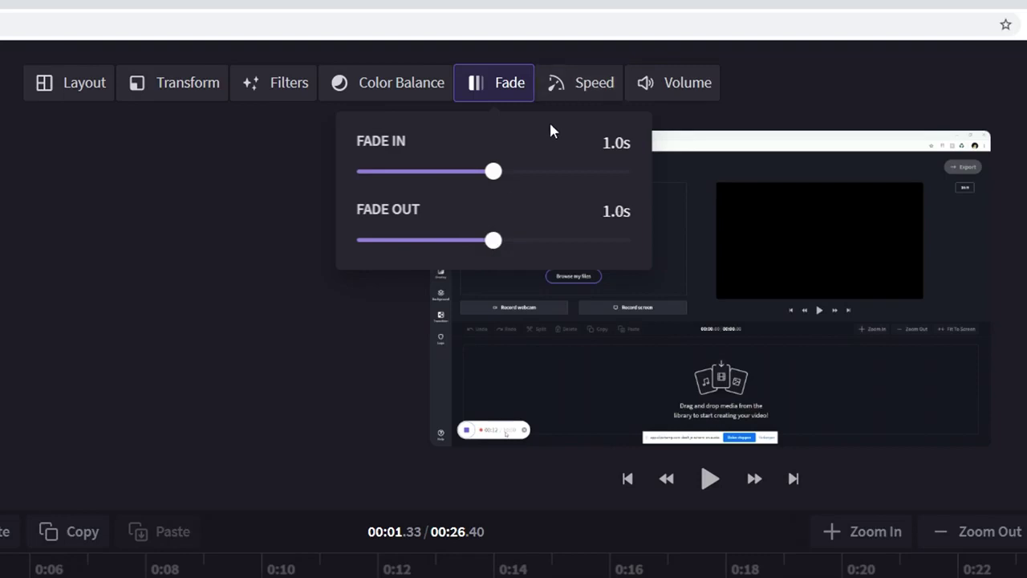
{"action": "left_click", "coordinate": [553, 92]}
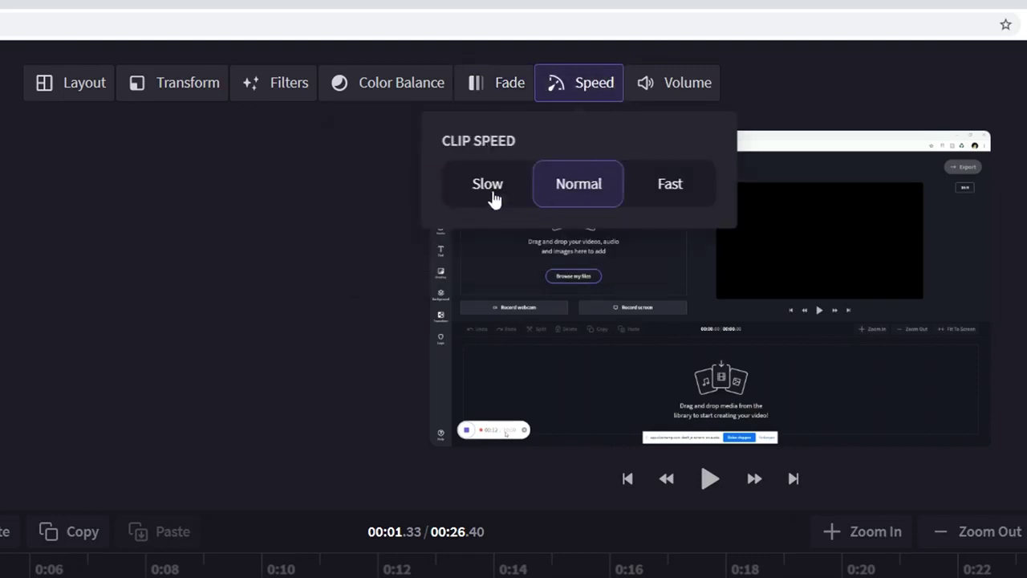
- Try Slow and Fast speeds with different rates, then leave the clip at Normal speed
{"action": "left_click", "coordinate": [490, 194]}
{"action": "left_click", "coordinate": [580, 189]}
{"action": "left_click", "coordinate": [653, 188]}
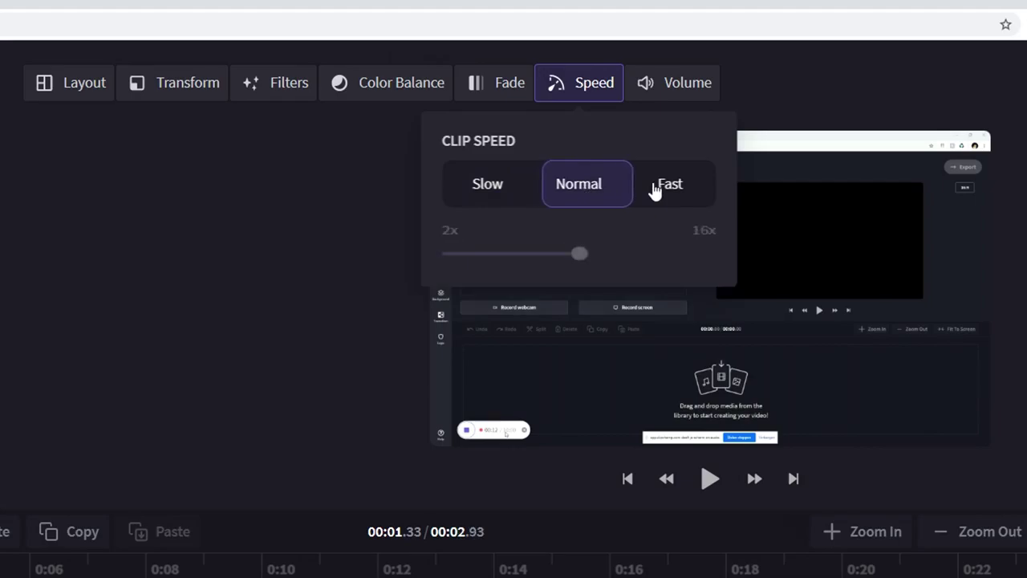
{"action": "left_click_drag", "start_coordinate": [589, 251], "coordinate": [552, 261]}
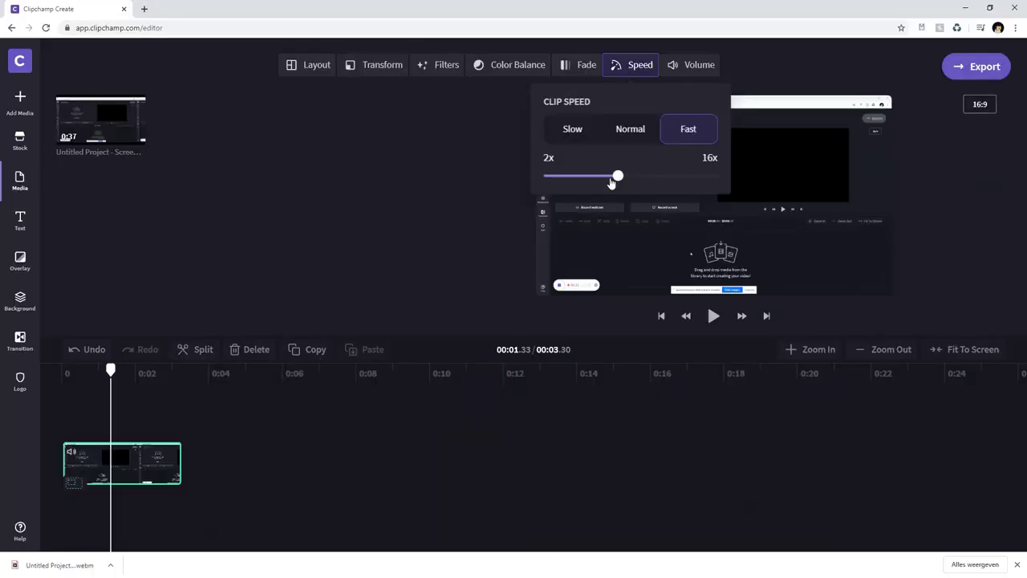
{"action": "mouse_move", "coordinate": [612, 182]}
{"action": "left_mouse_down"}
{"action": "mouse_move", "coordinate": [562, 179]}
{"action": "mouse_move", "coordinate": [646, 181]}
{"action": "mouse_move", "coordinate": [571, 182]}
{"action": "mouse_move", "coordinate": [630, 180]}
{"action": "left_mouse_up"}
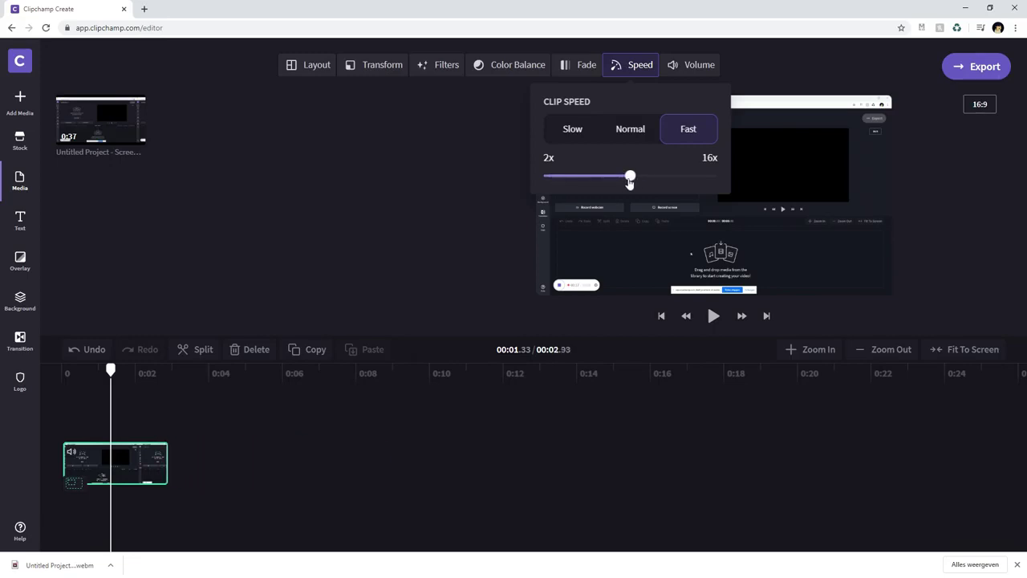
{"action": "left_click", "coordinate": [630, 140]}
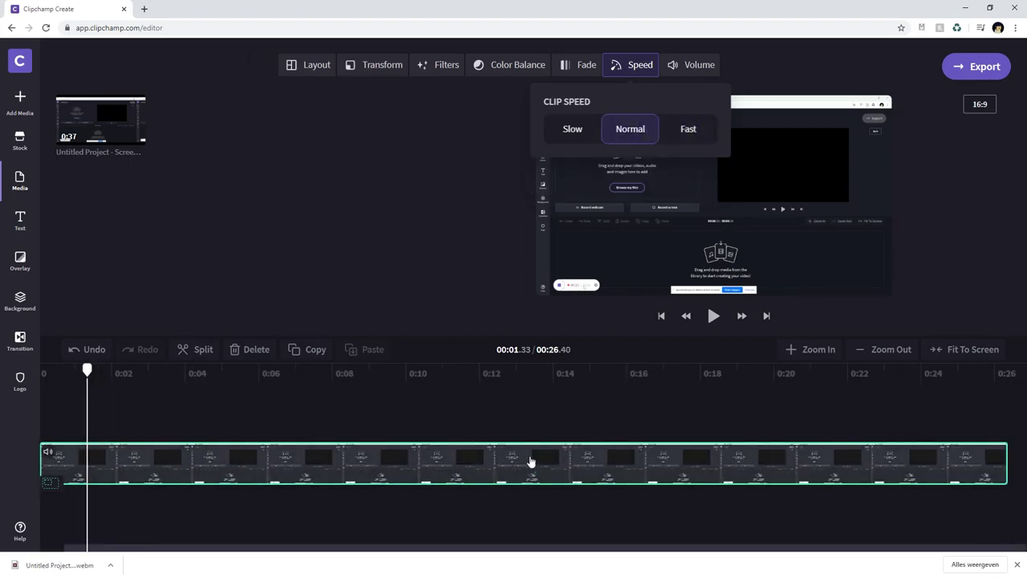
- Dismiss the Clip Speed popover, leaving the 00:26.40 edited clip on the timeline
{"action": "left_click", "coordinate": [416, 212]}
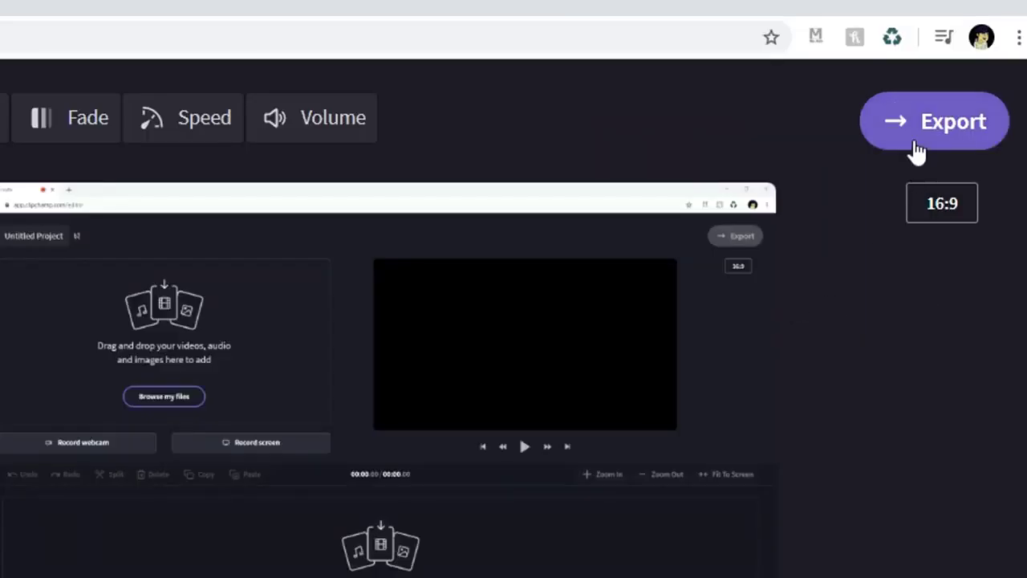
- Export the video at 1080p with Compress my file size left unchecked
{"action": "left_click", "coordinate": [920, 128]}
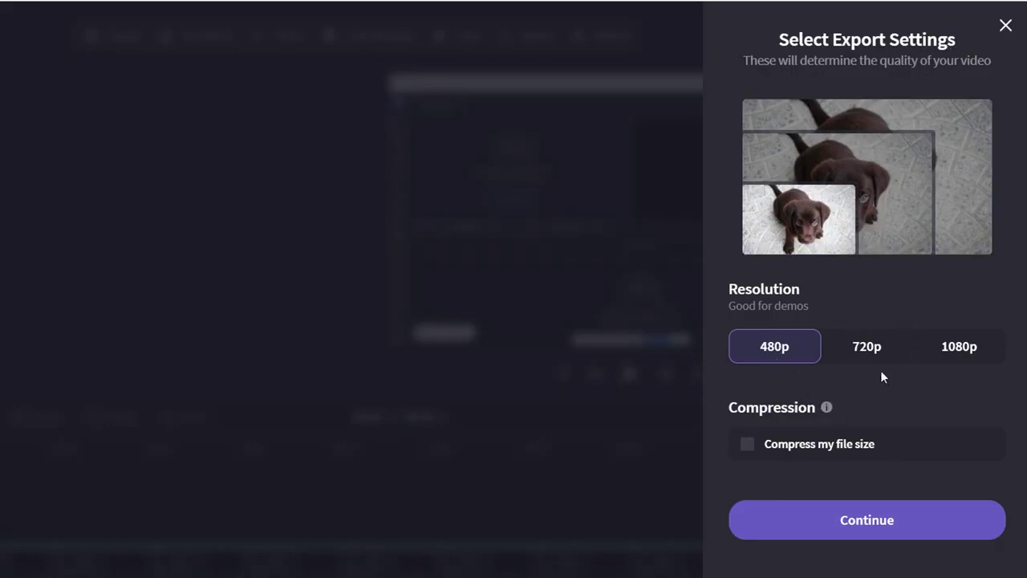
{"action": "left_click", "coordinate": [944, 350]}
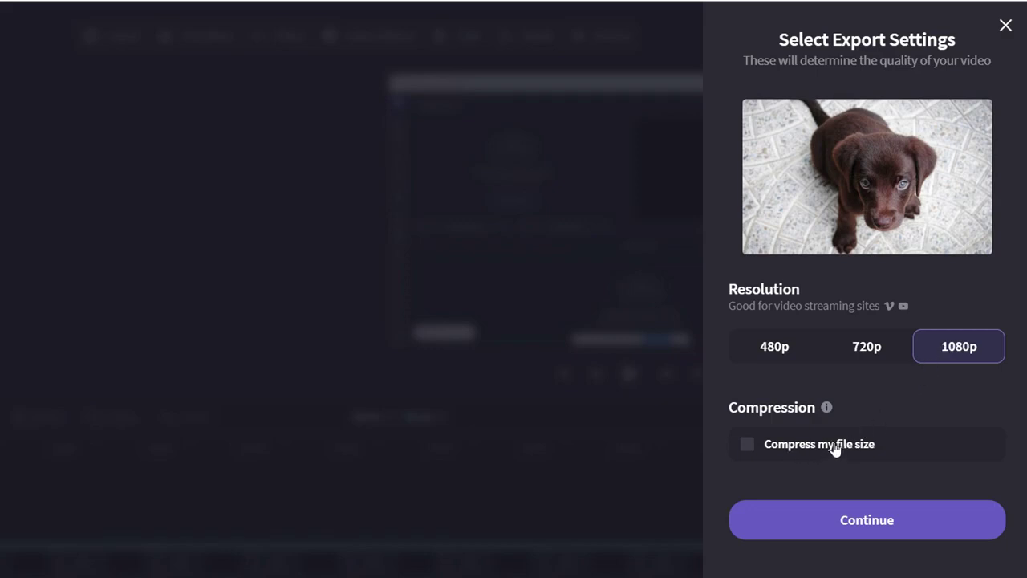
{"action": "mouse_move", "coordinate": [827, 409]}
{"action": "left_click", "coordinate": [863, 527]}
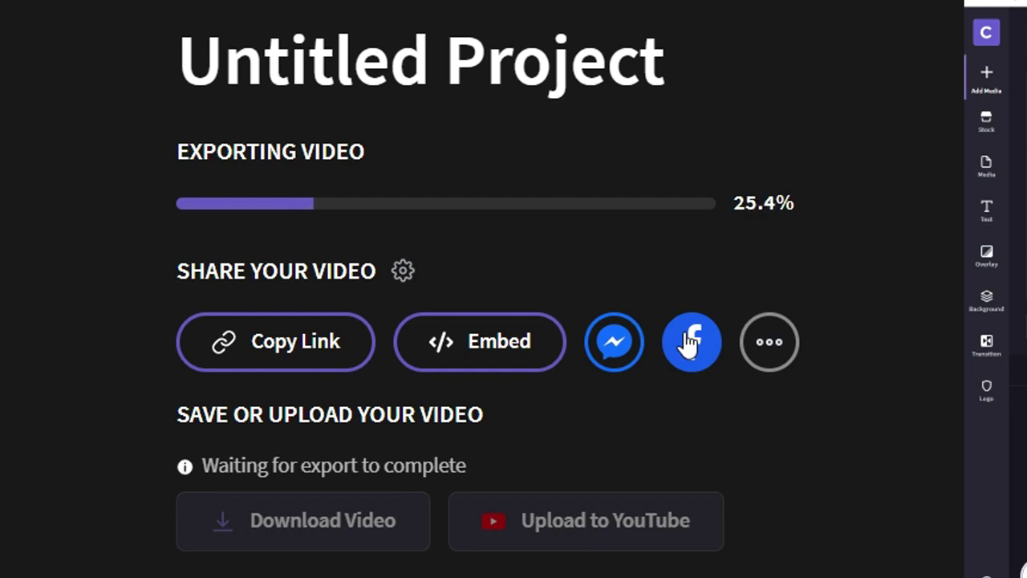
- Let the 6.11 MB MP4 finish downloading, then return to the editor
{"action": "left_click", "coordinate": [769, 341]}
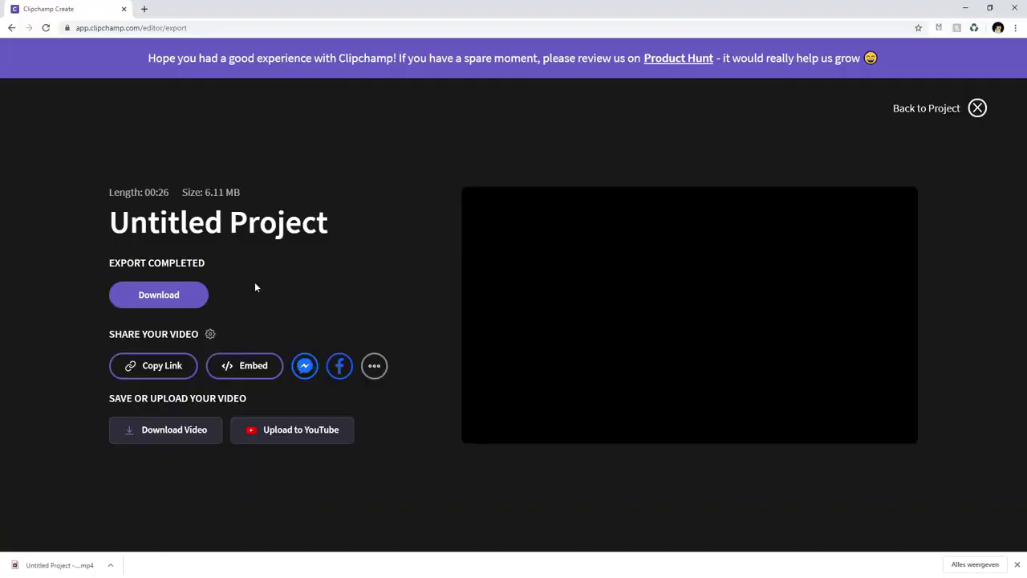
{"action": "left_click", "coordinate": [958, 116]}
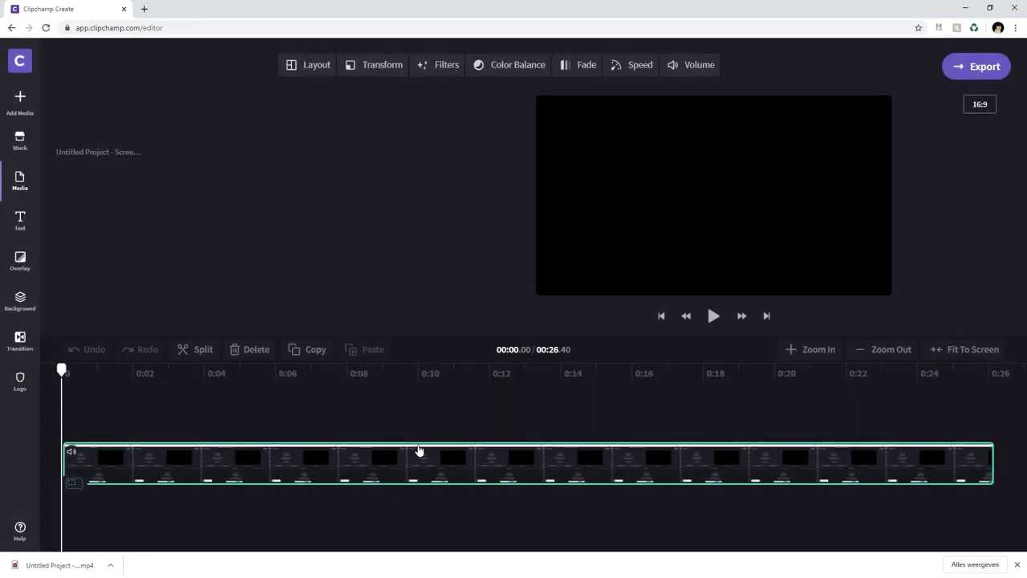